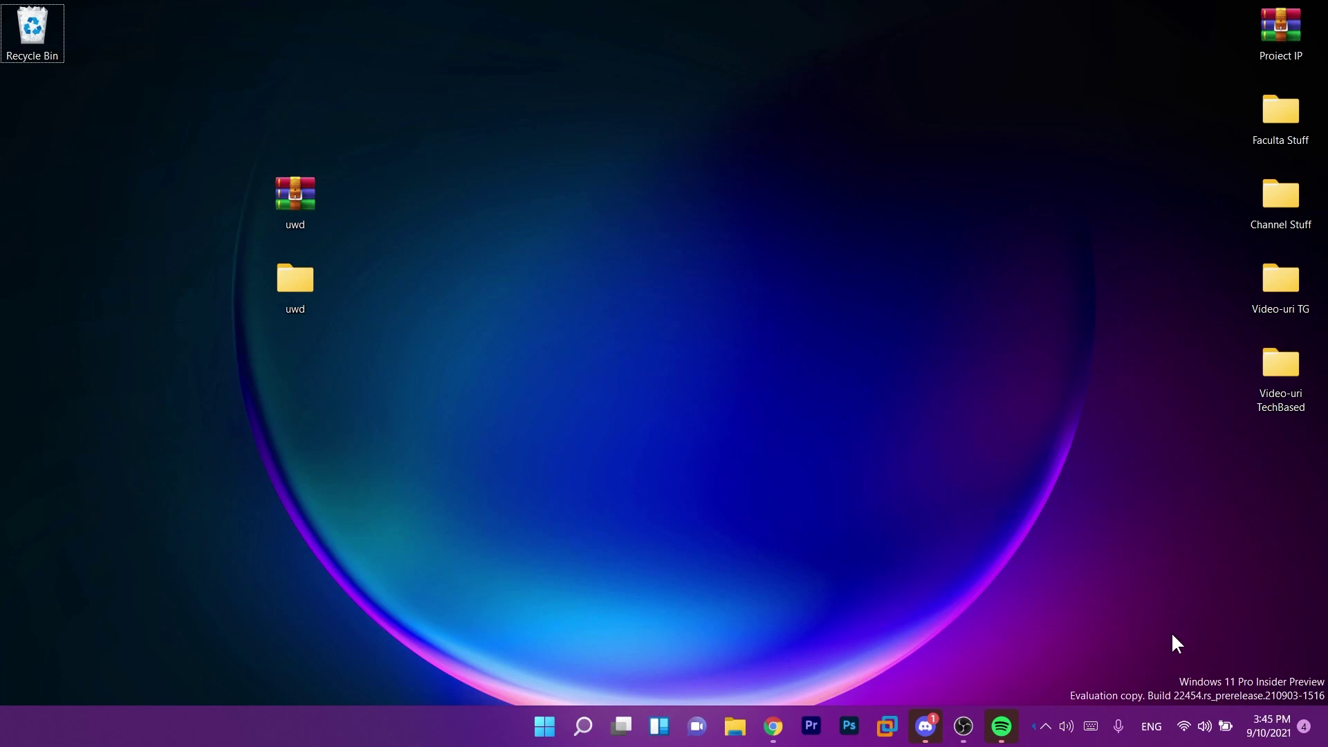
Download the Universal Watermark Disabler archive uwd.zip from the Winaero page in Chrome
left_click(861, 633)
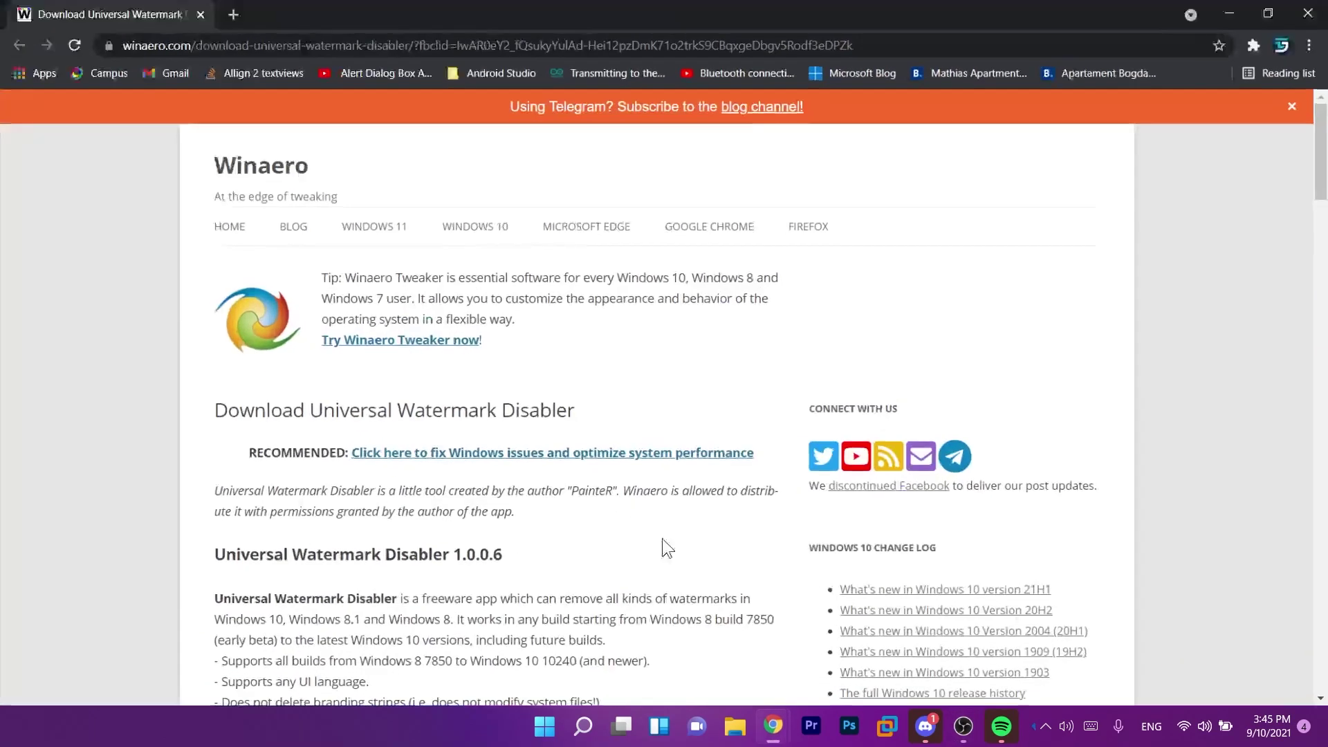
scroll(304, 493, "down", 1)
scroll(303, 492, "down", 1)
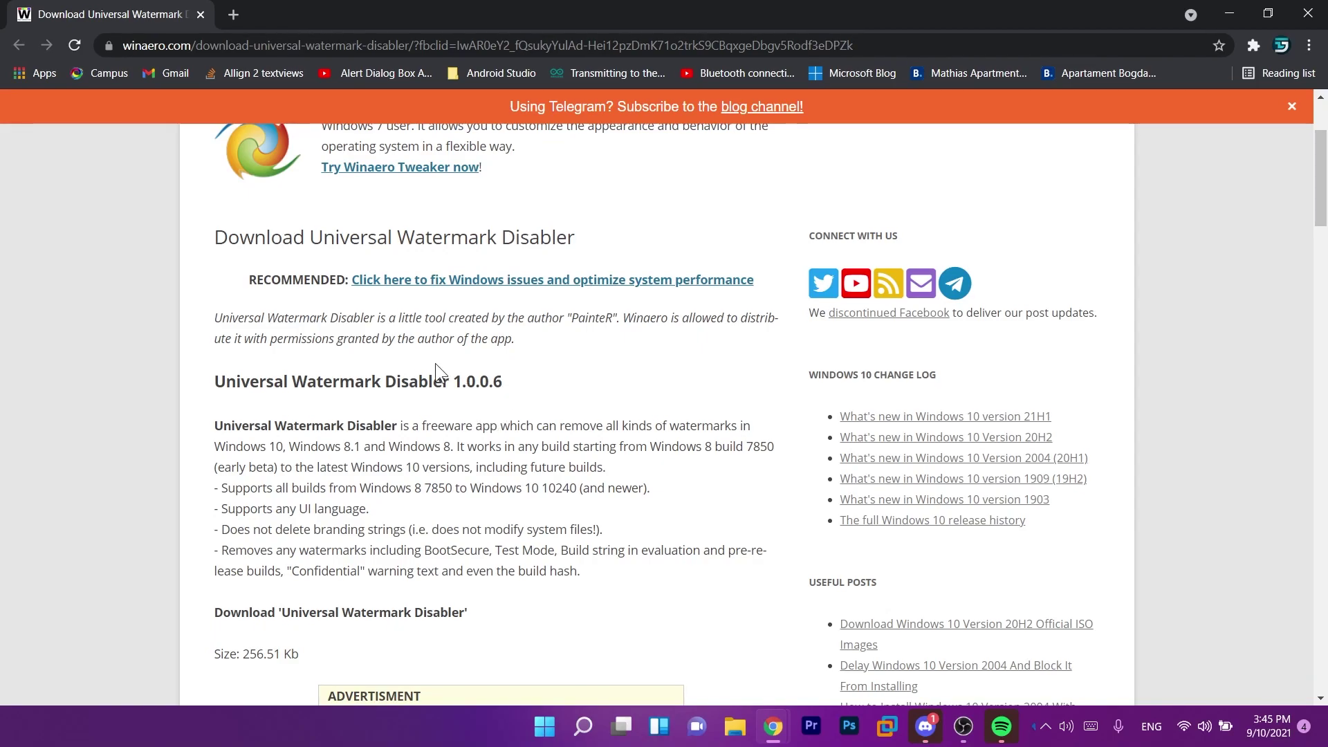
scroll(134, 288, "down", 5)
scroll(133, 289, "down", 3)
scroll(137, 272, "up", 1)
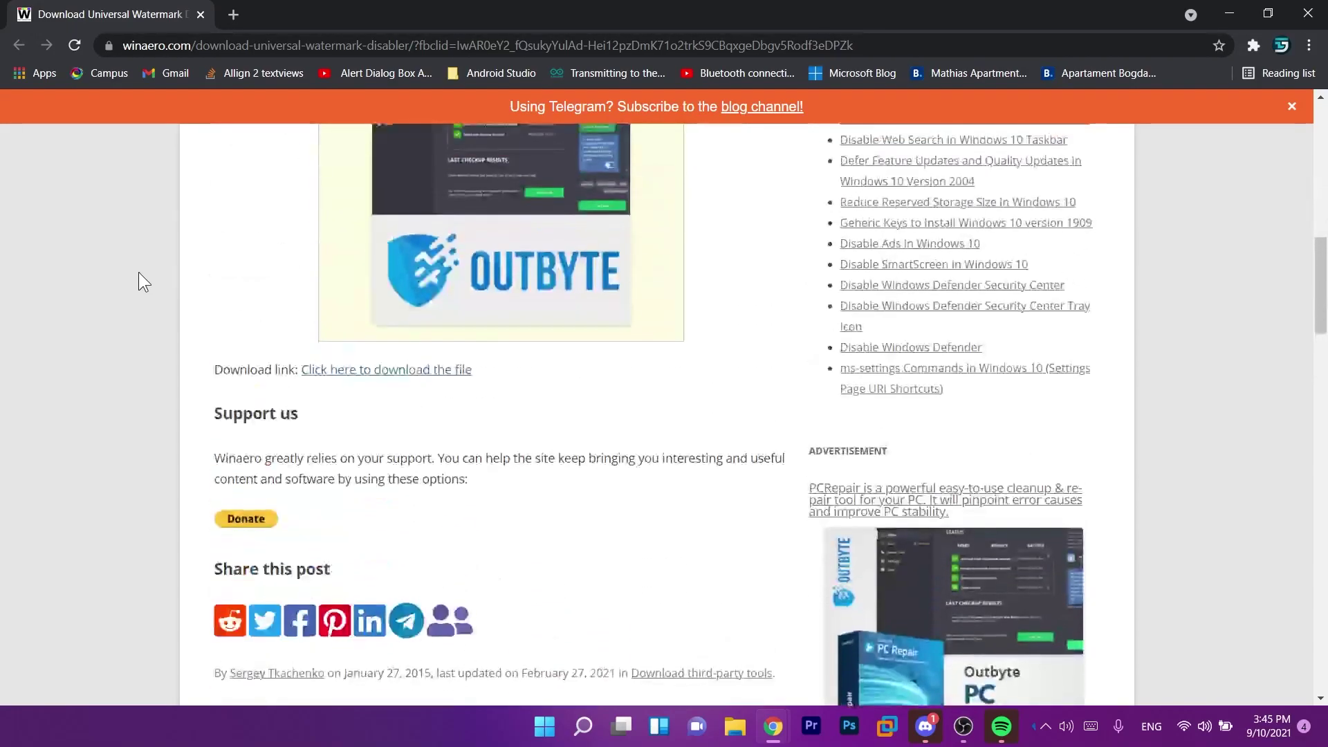
left_click(395, 383)
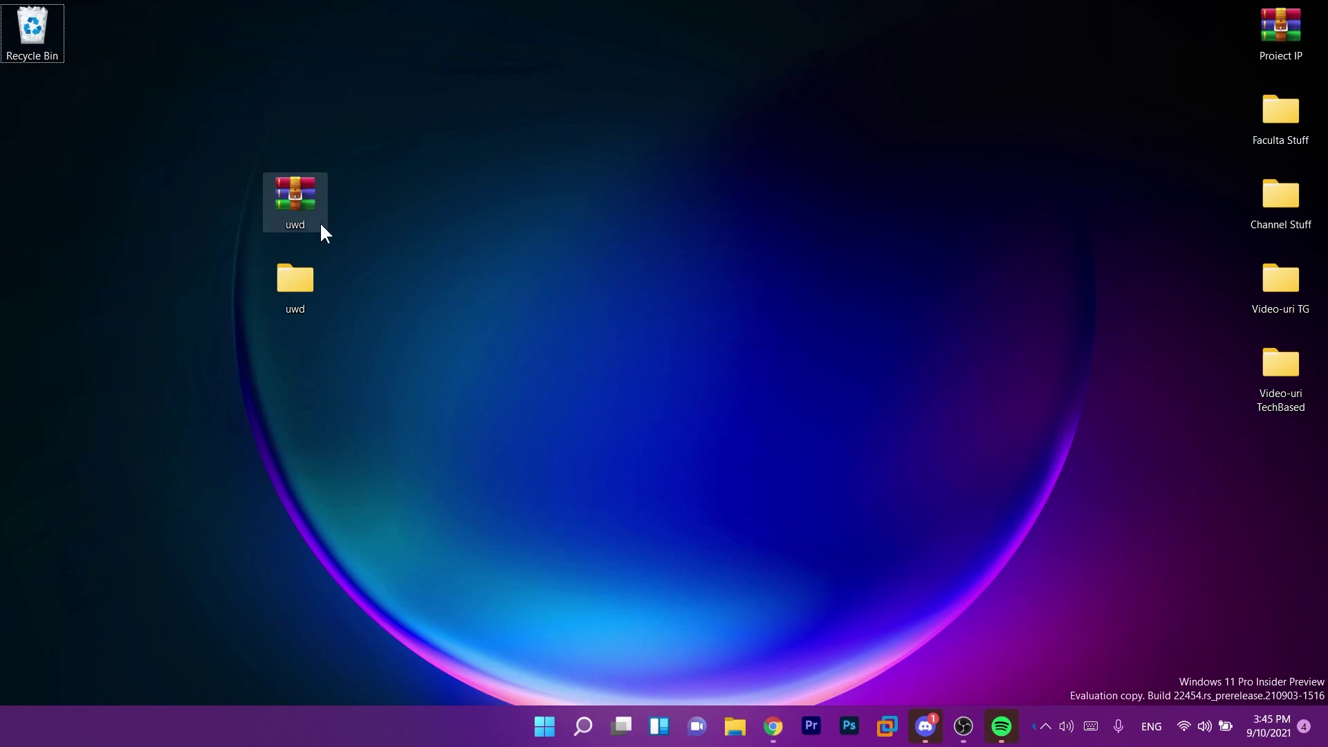
Open the extracted uwd folder on the desktop to reveal the uwd application
double_click(295, 278)
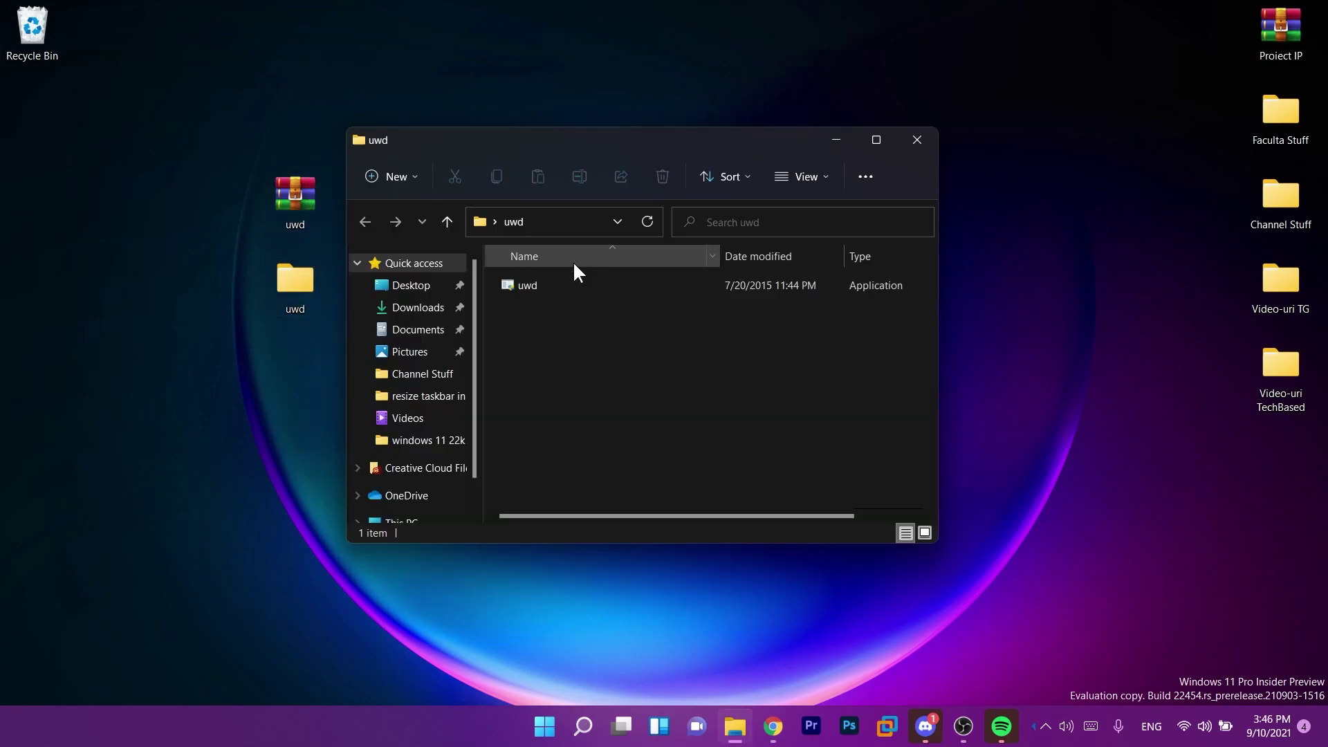